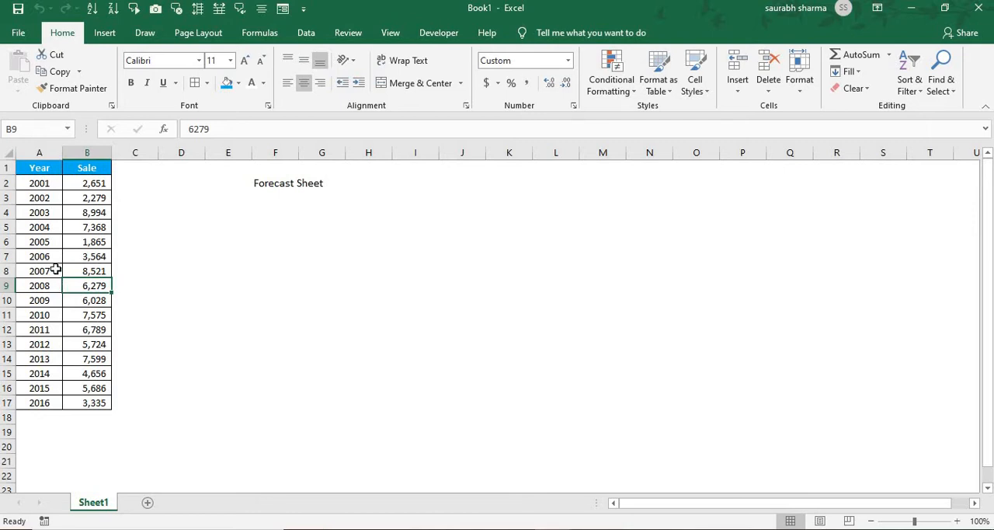
- Select the whole Year and Sale data range and start a Forecast Sheet from it
click(42, 417)
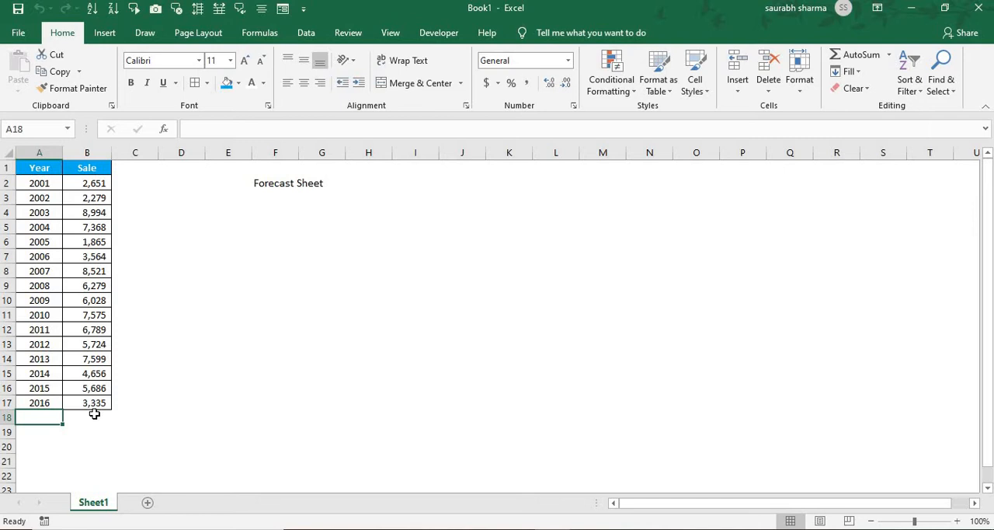
click(94, 388)
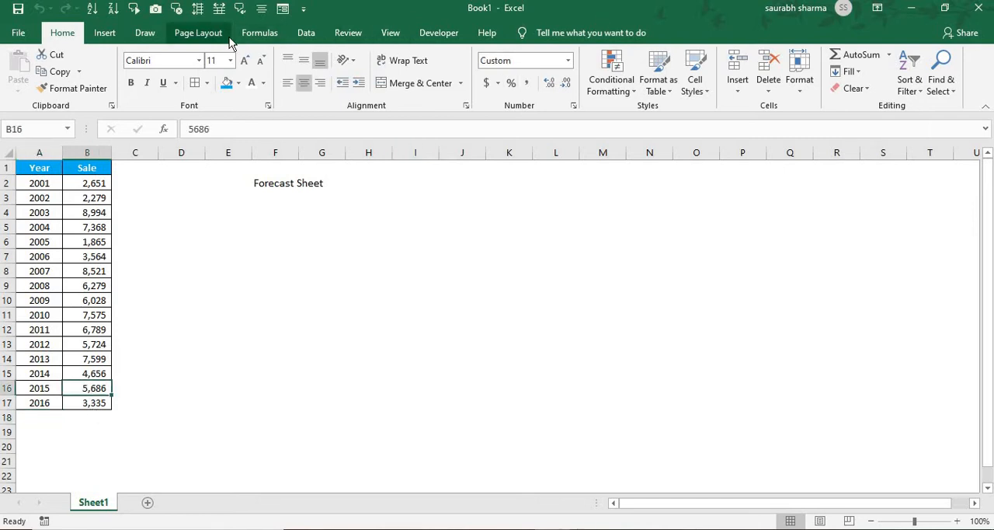
key(ctrl+a)
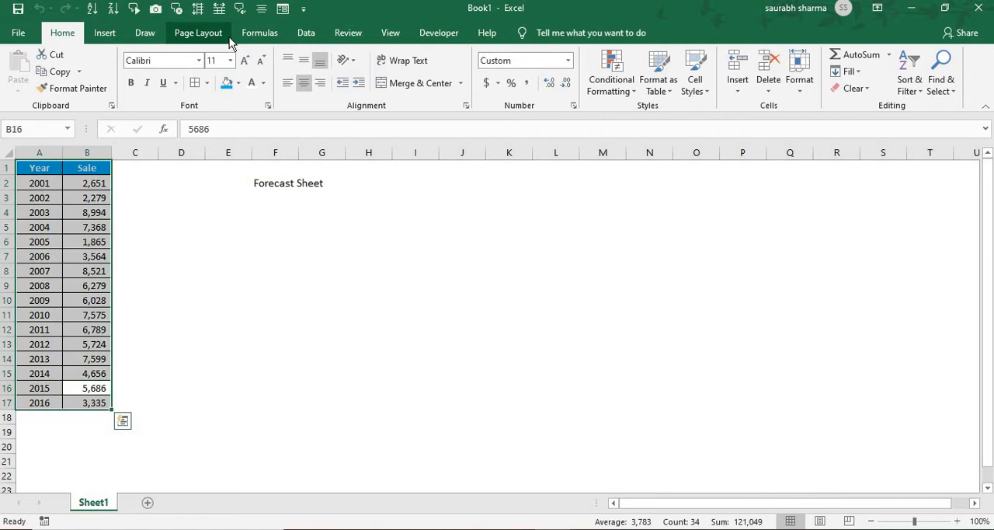
click(307, 34)
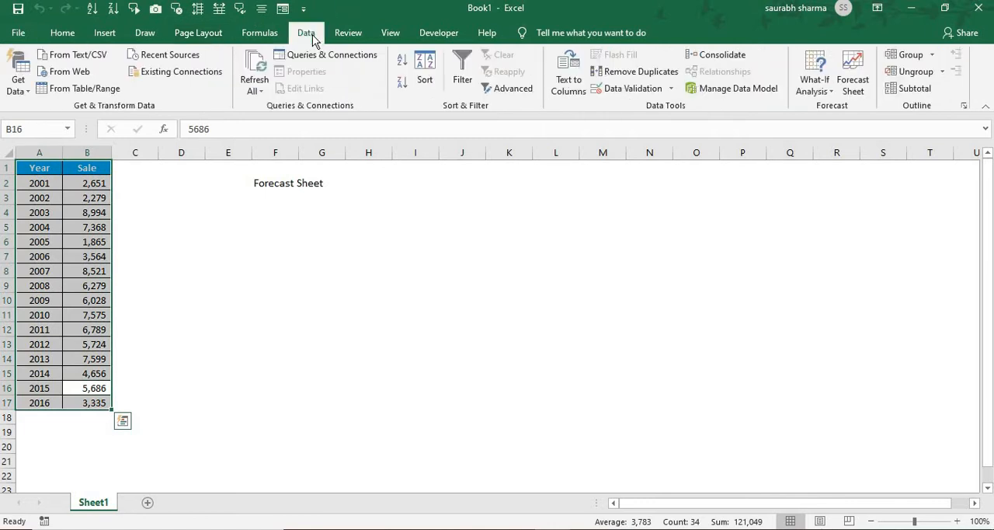
click(856, 92)
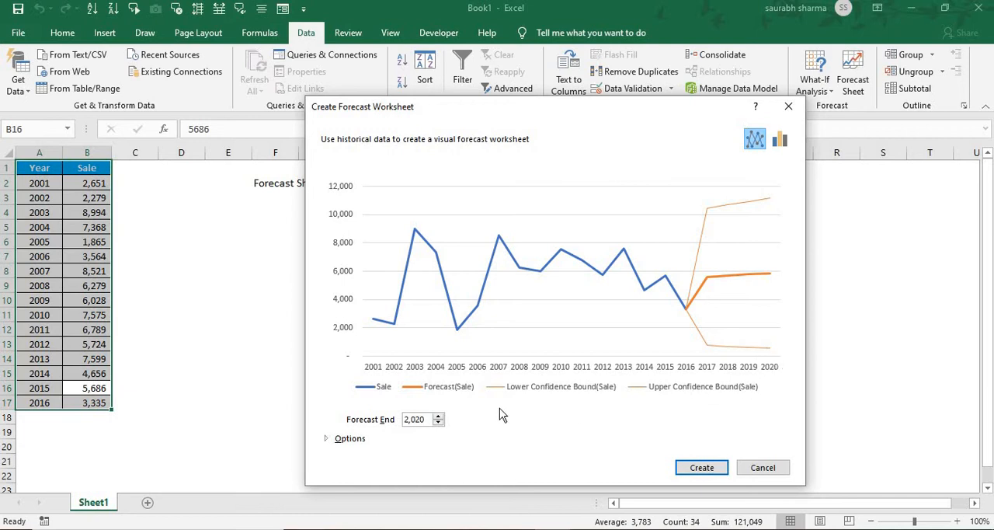
- Set the forecast end to 2020 and create the forecast worksheet with a line chart
click(439, 417)
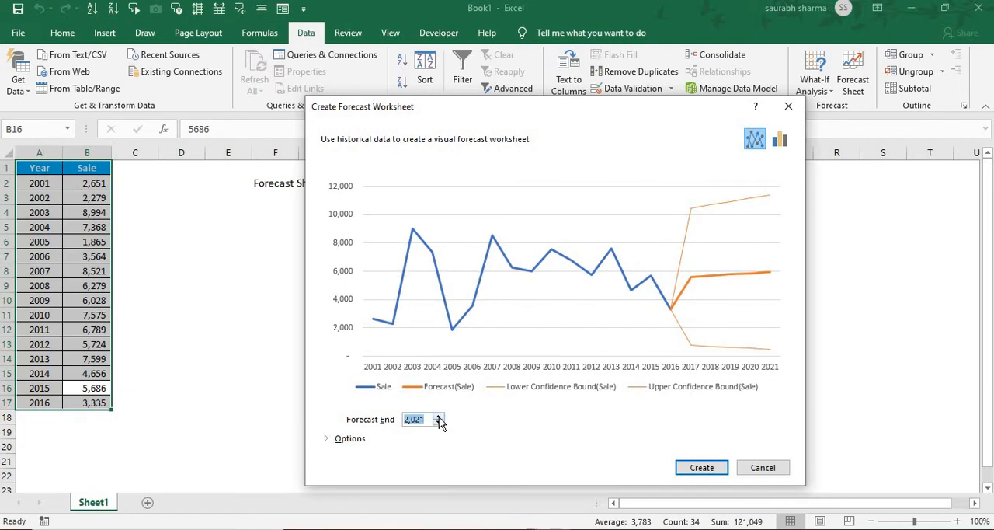
click(440, 424)
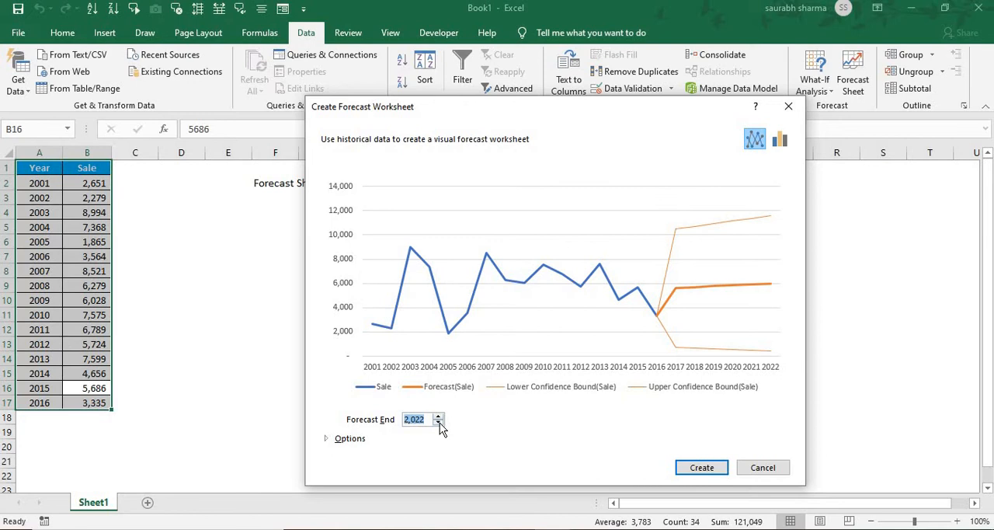
click(439, 423)
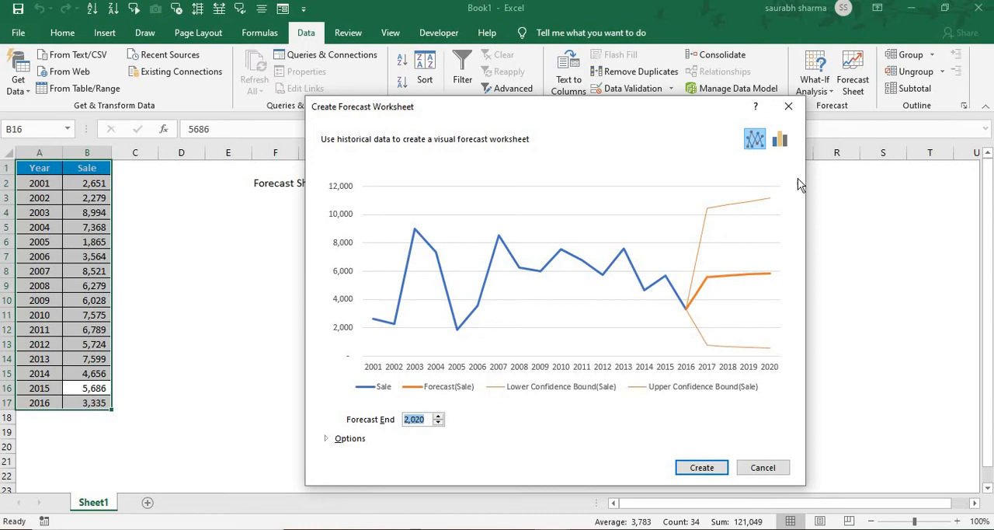
click(718, 475)
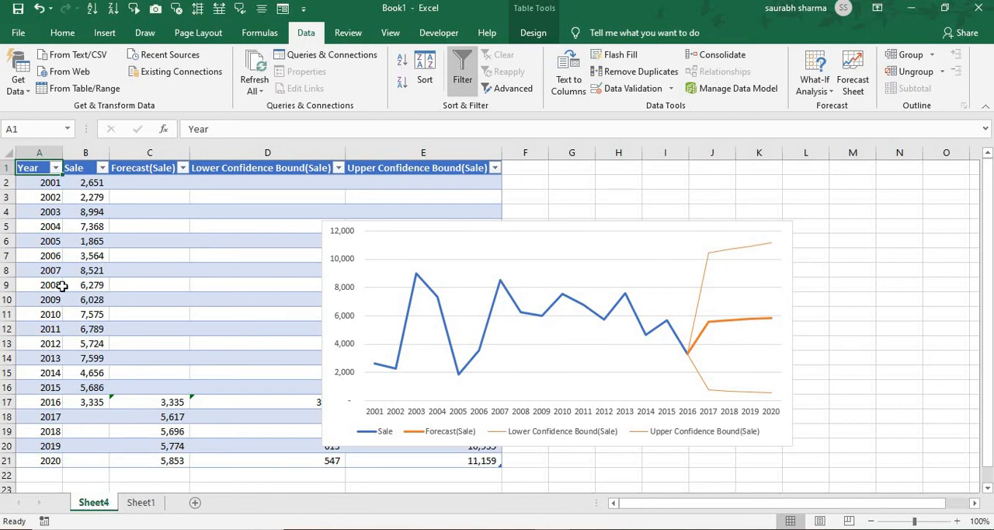
- Look through the historical Sale values down to the first forecast row for 2017
click(70, 320)
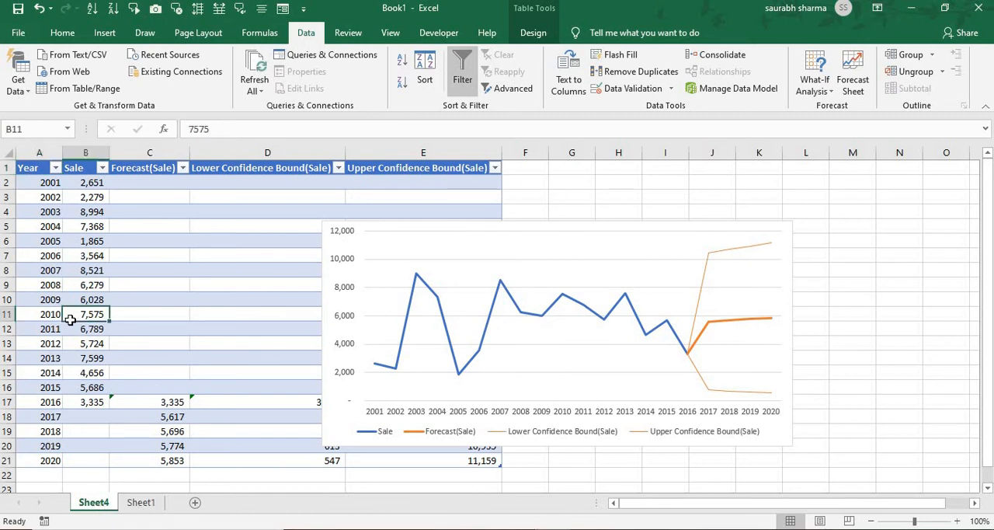
key(Down)
key(Down)
key(Down)
key(Down)
key(Down)
key(Down)
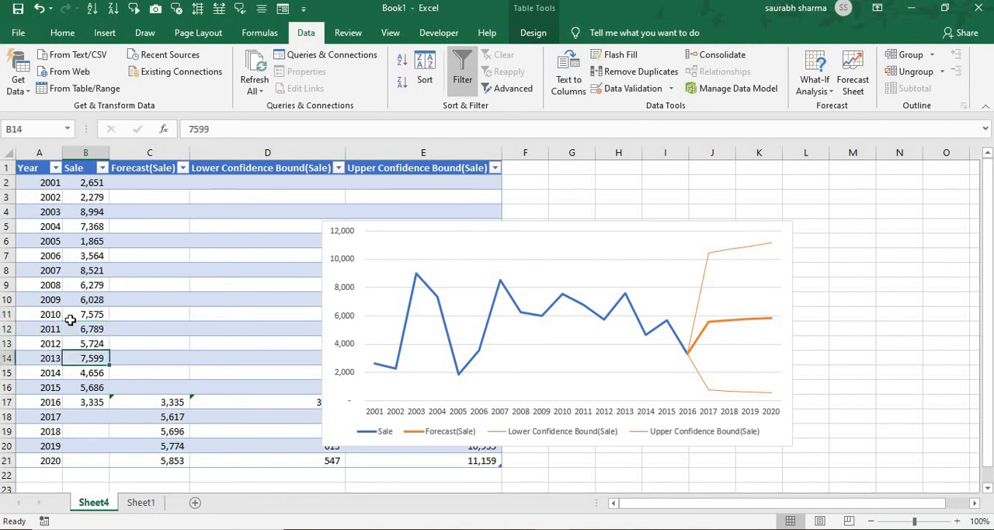
key(Right)
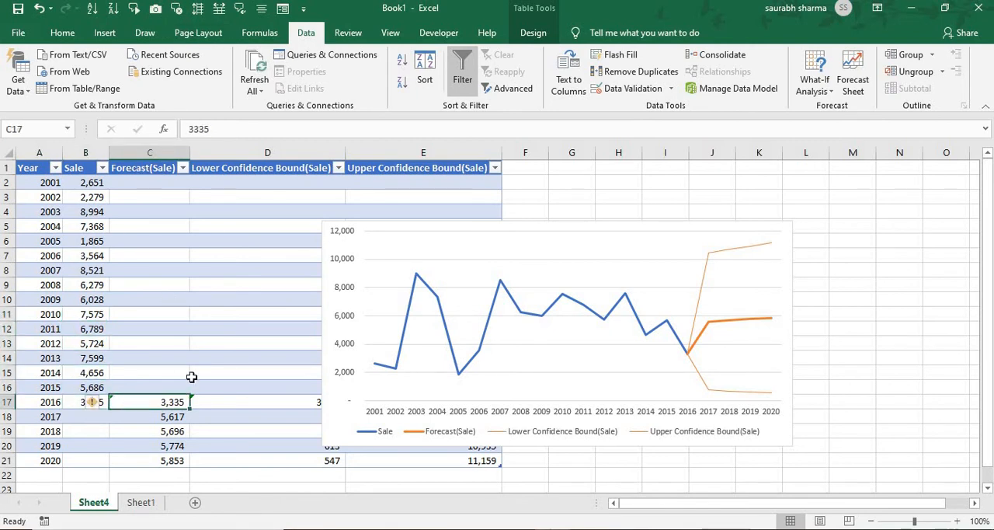
key(Down)
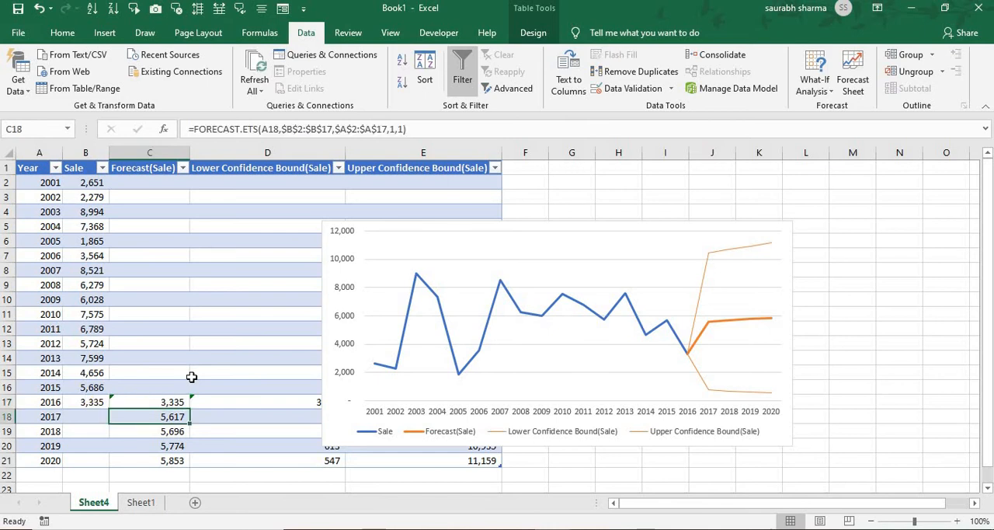
- Inspect the FORECAST.ETS formulas for 2017 and 2018 in the Forecast(Sale) column without changing them
key(F2)
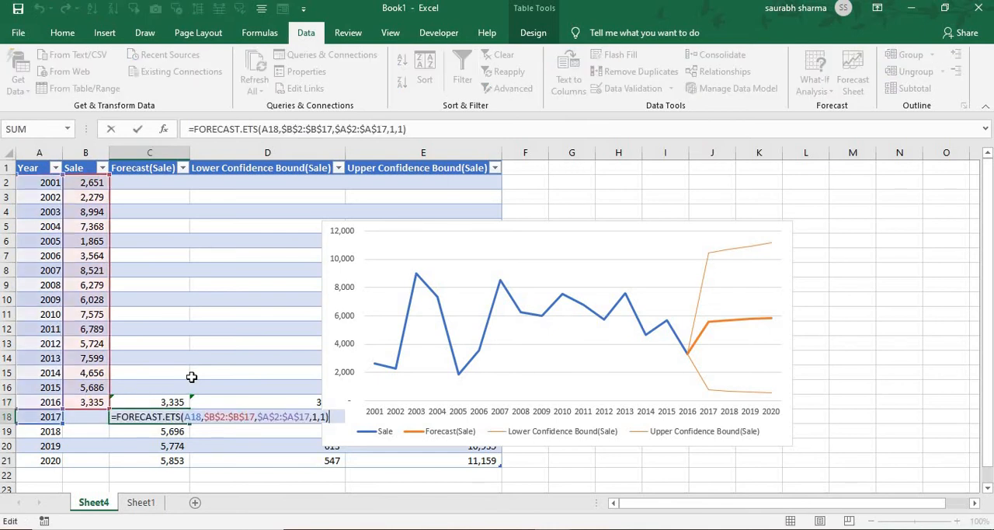
key(Return)
key(Up)
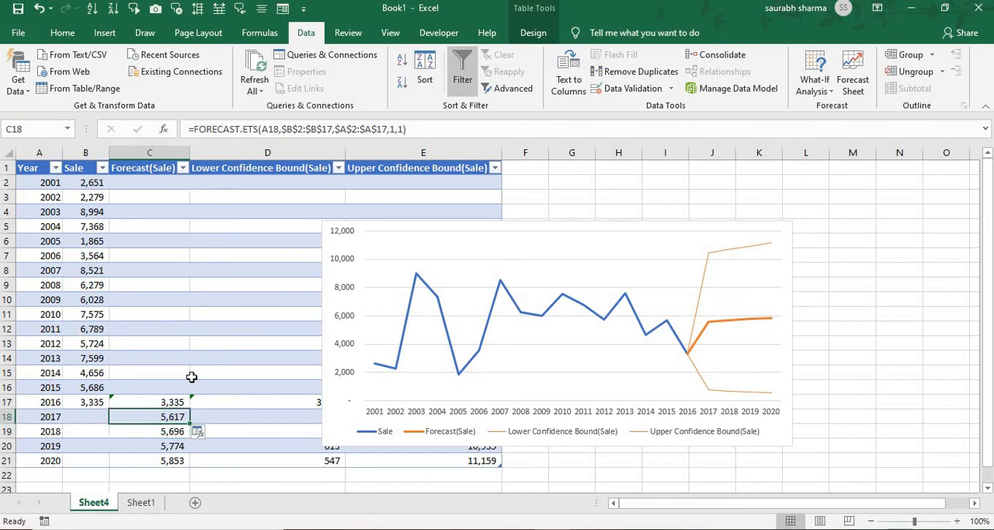
key(F2)
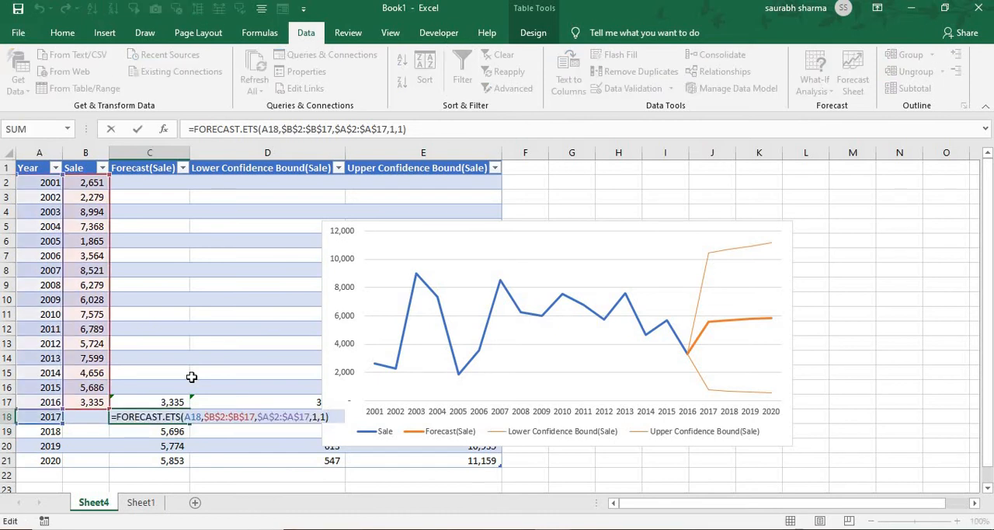
key(Return)
key(F2)
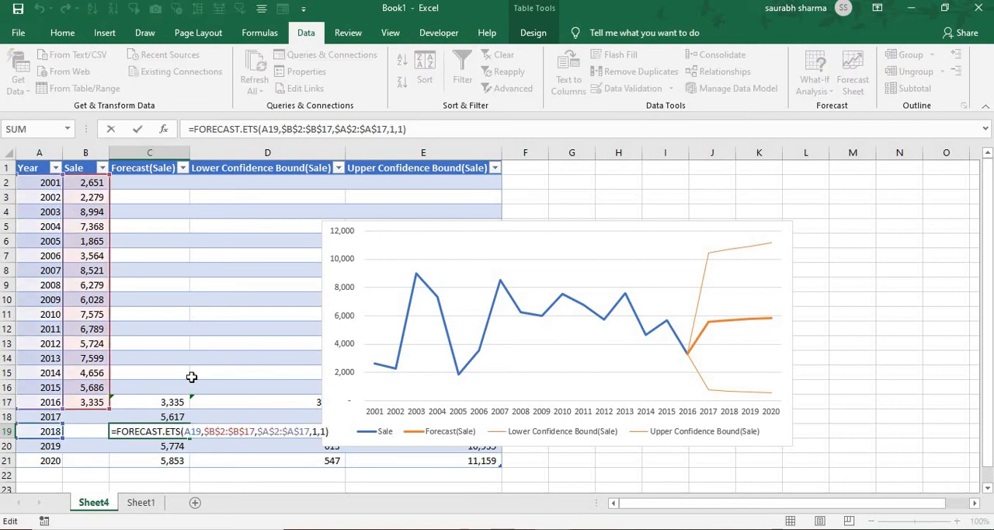
key(Return)
key(Up)
key(Right)
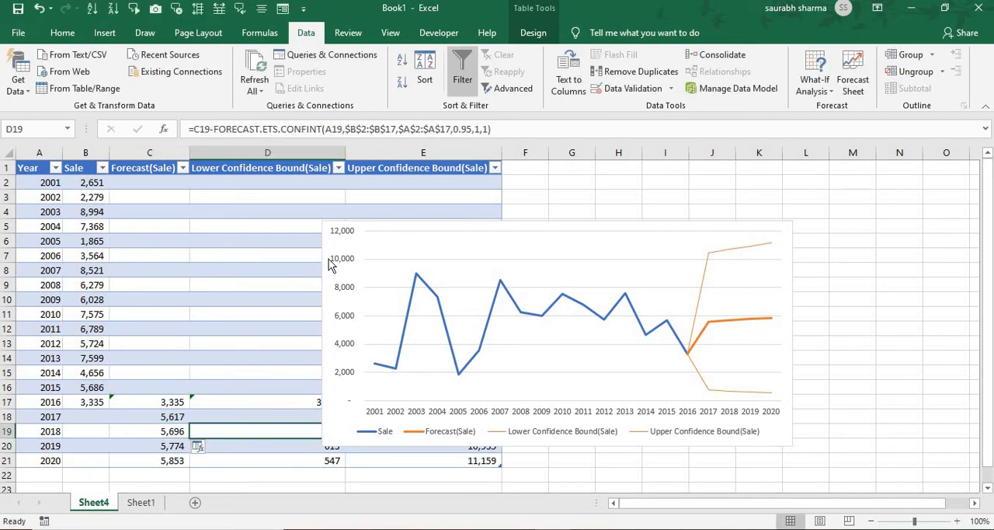
- Move the forecast chart to the right of the table, clear of the confidence bound columns, and select cell D19
drag(399, 226, 588, 195)
click(318, 431)
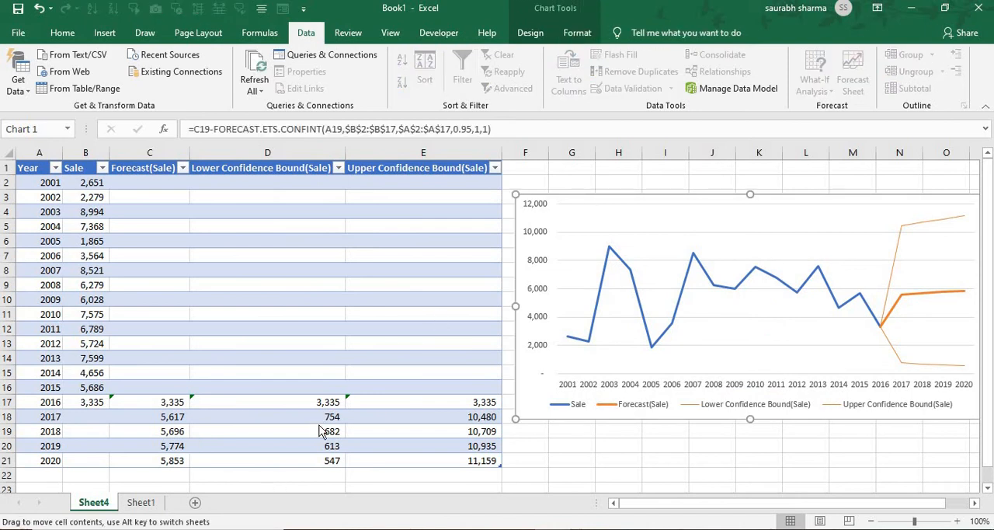
click(318, 431)
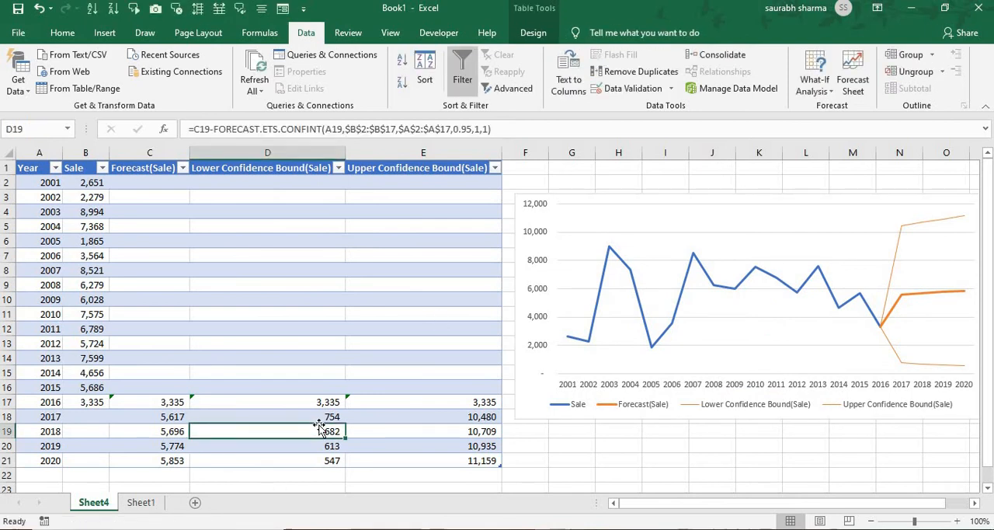
- Inspect the lower and upper confidence bound formulas for 2018 in cells D19 and E19
double_click(320, 428)
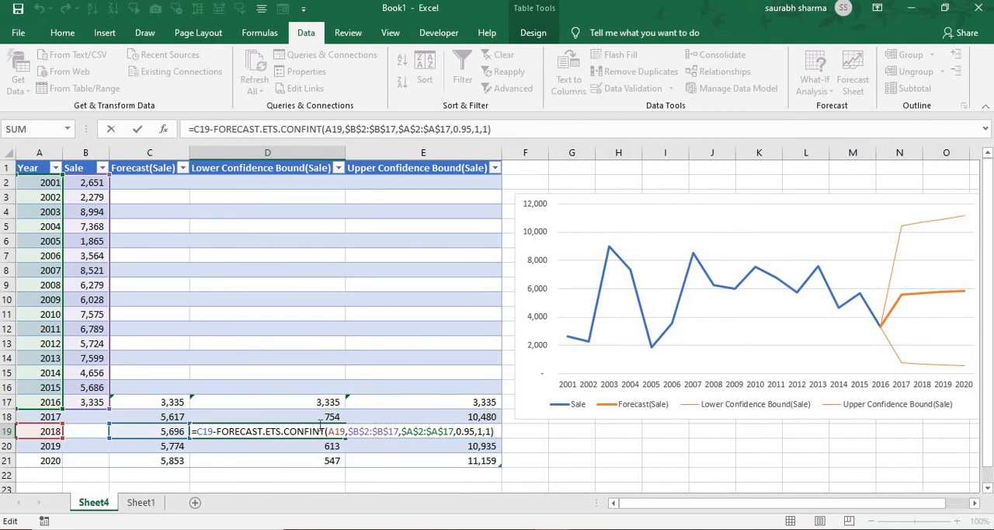
key(Return)
key(Up)
key(Right)
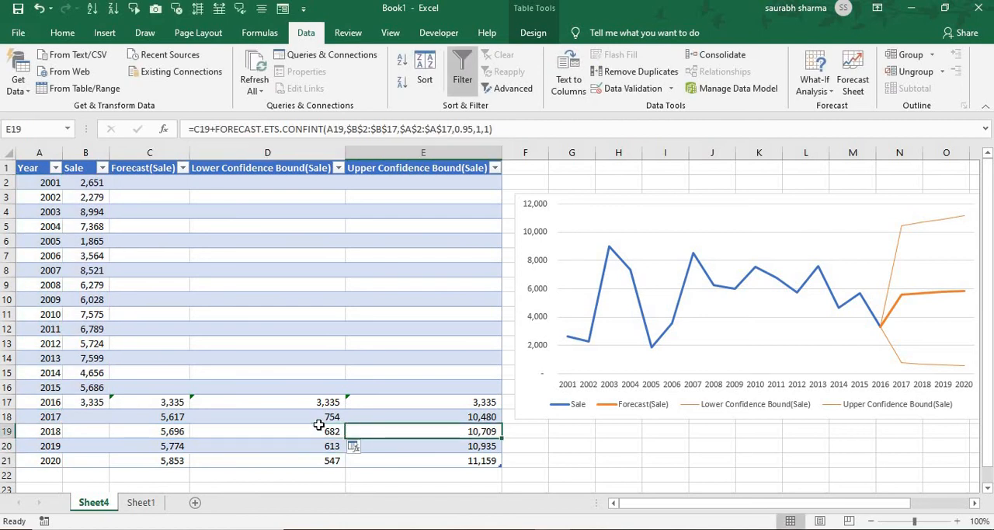
key(F2)
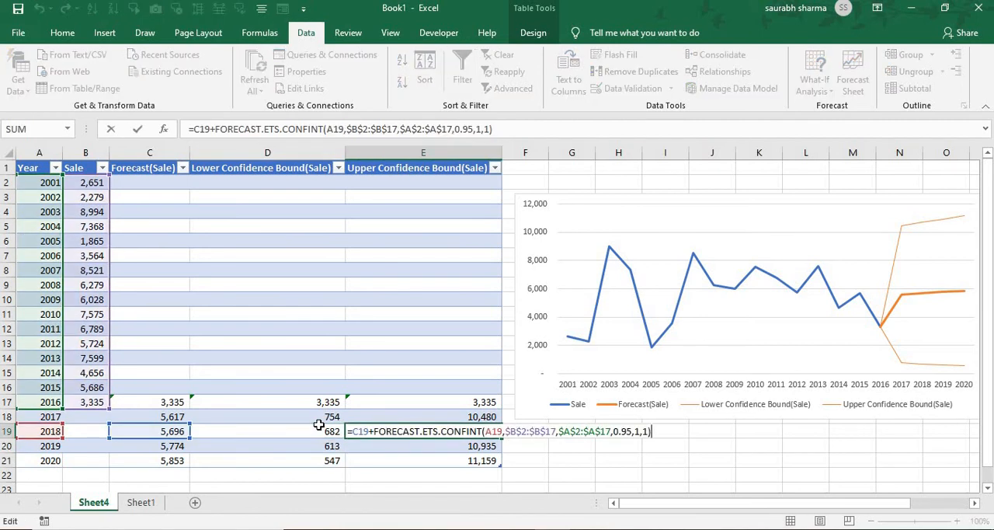
key(Return)
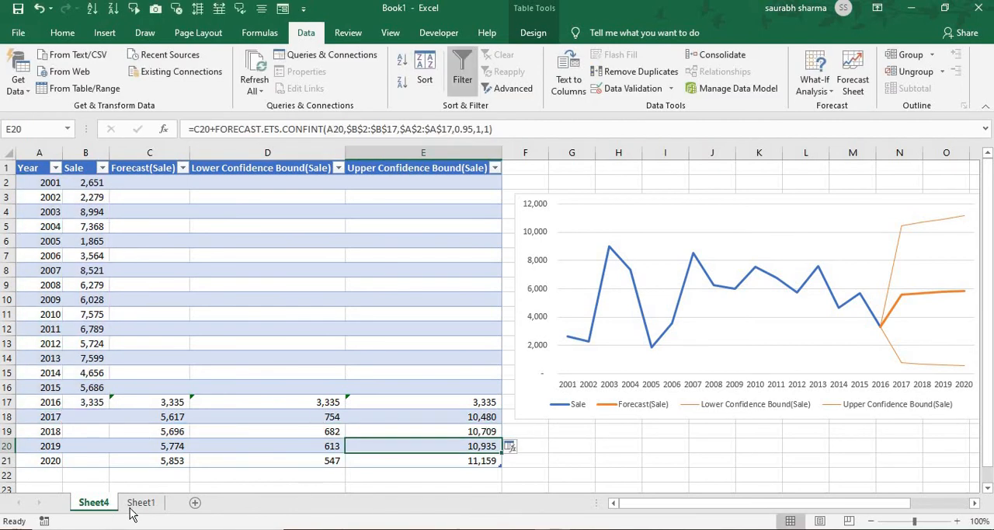
- Start another Forecast Sheet from the Sheet1 data and choose the column chart type
click(135, 504)
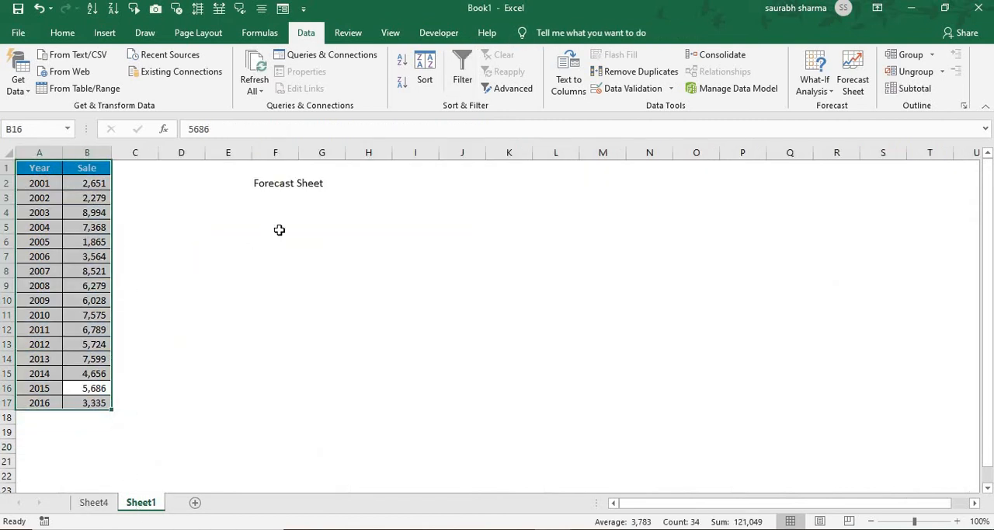
click(852, 74)
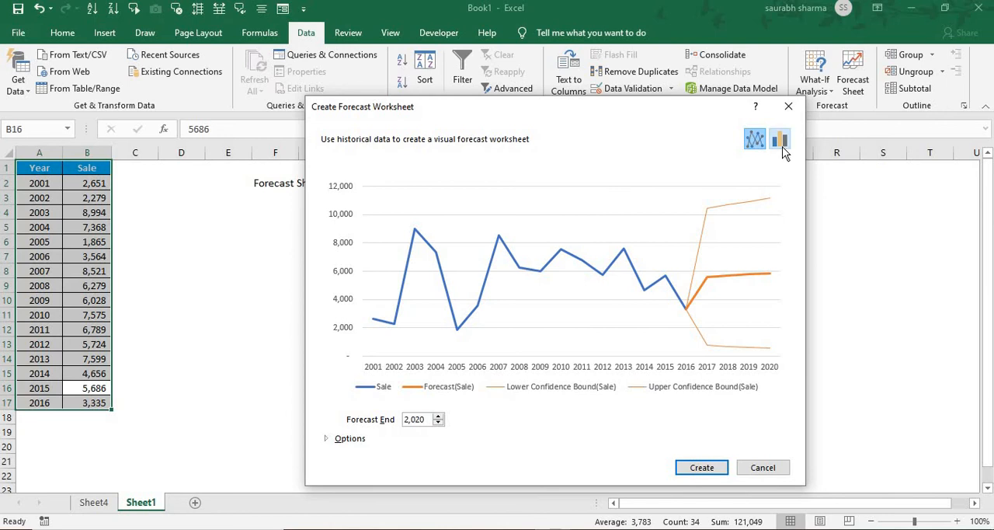
click(779, 141)
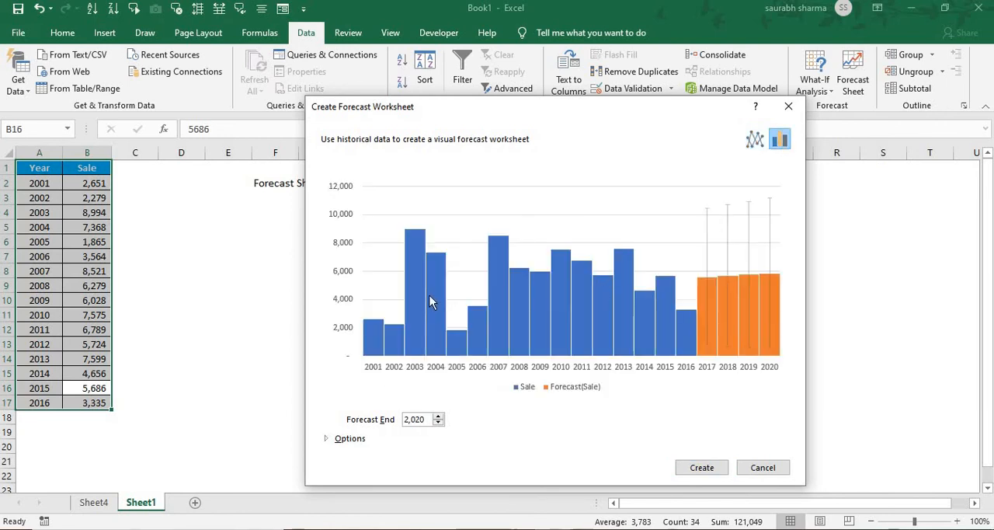
- Set the forecast end to 2024 and create the column-chart forecast worksheet
click(438, 416)
click(438, 416)
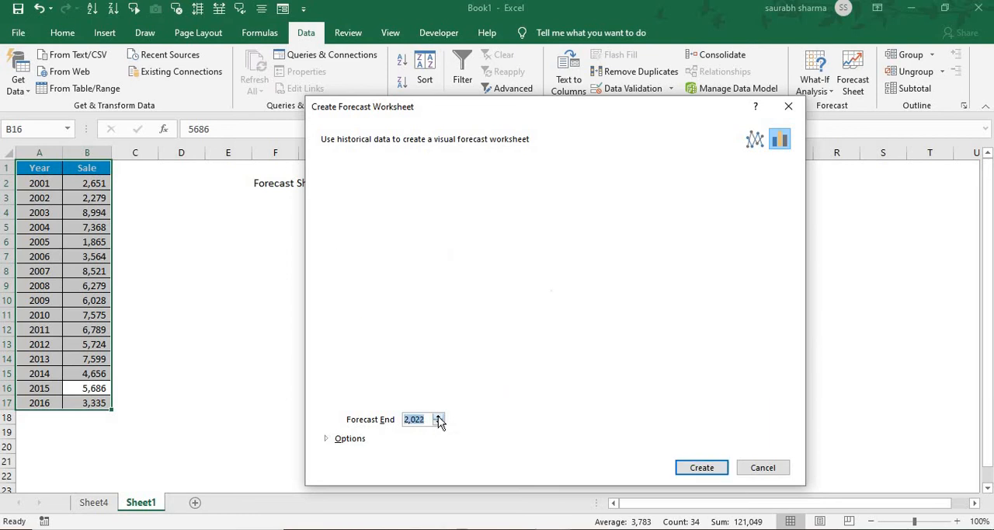
click(437, 416)
click(438, 416)
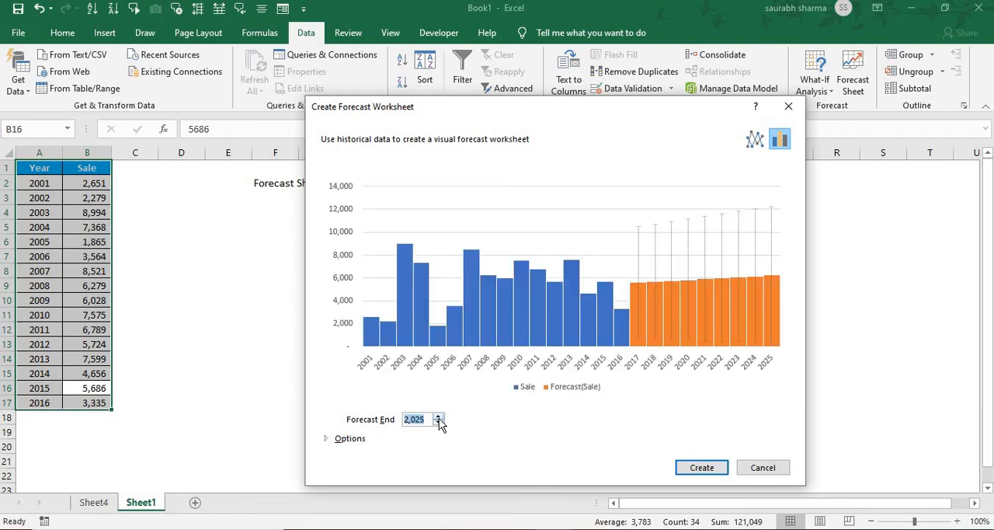
click(438, 422)
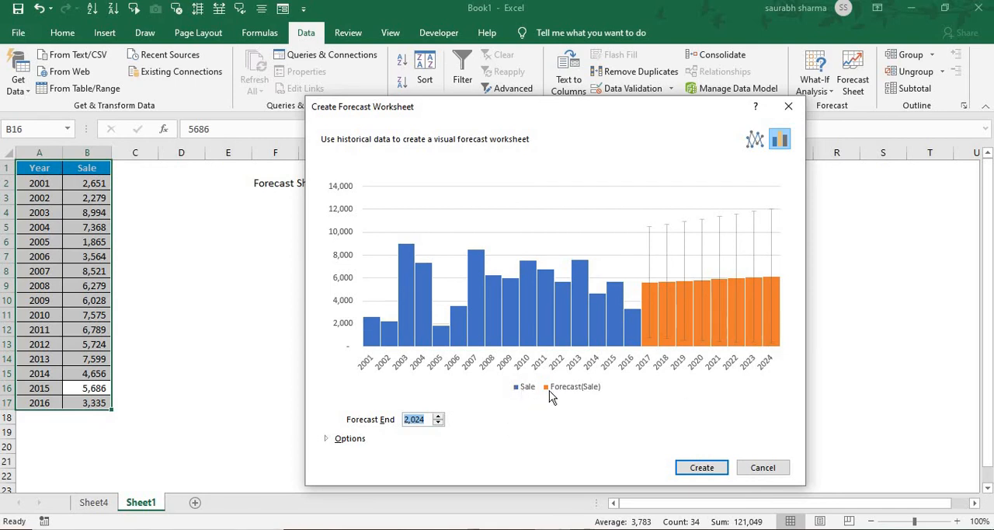
click(707, 468)
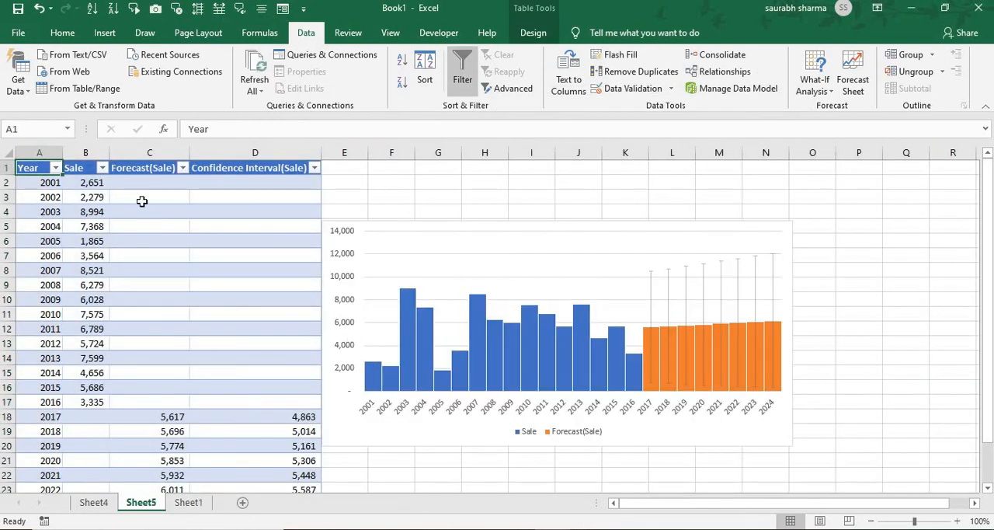
- Look through the new sheet's historical data and Forecast(Sale) values down to 2024
click(60, 211)
key(Down)
key(Down)
key(Down)
key(Down)
key(Down)
key(Down)
key(Down)
key(Down)
key(Down)
key(Down)
key(Down)
key(Down)
key(Down)
key(Down)
key(Down)
key(Down)
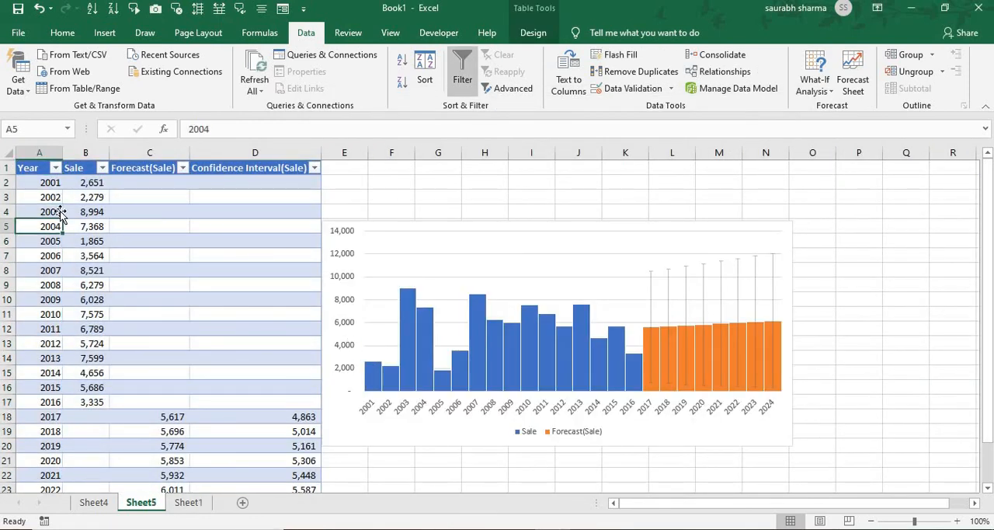
key(Right)
key(Right)
key(Down)
key(Down)
key(Down)
key(Down)
key(Down)
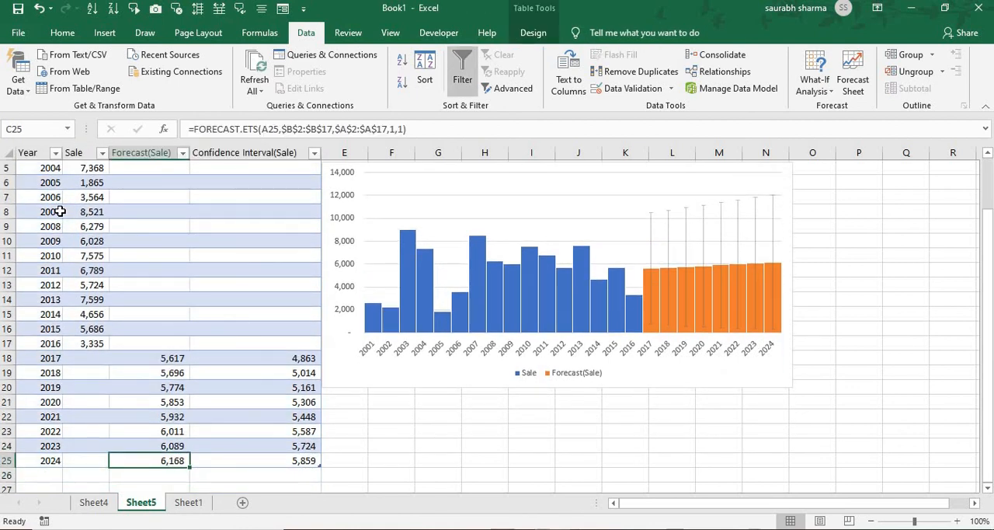
- Inspect the FORECAST.ETS.CONFINT formula for 2019 in the Confidence Interval(Sale) column and return to the column header
key(Right)
key(Up)
key(Up)
key(Up)
key(Up)
key(Up)
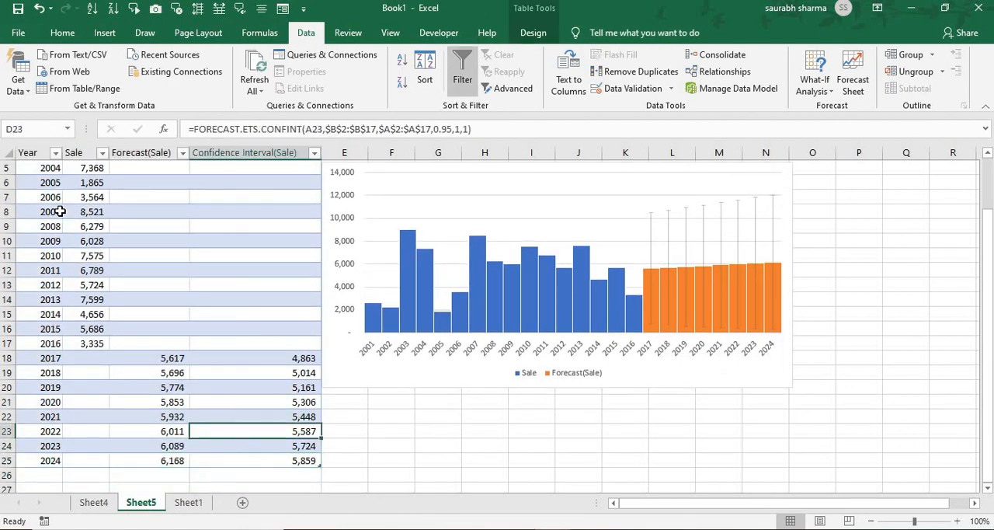
key(F2)
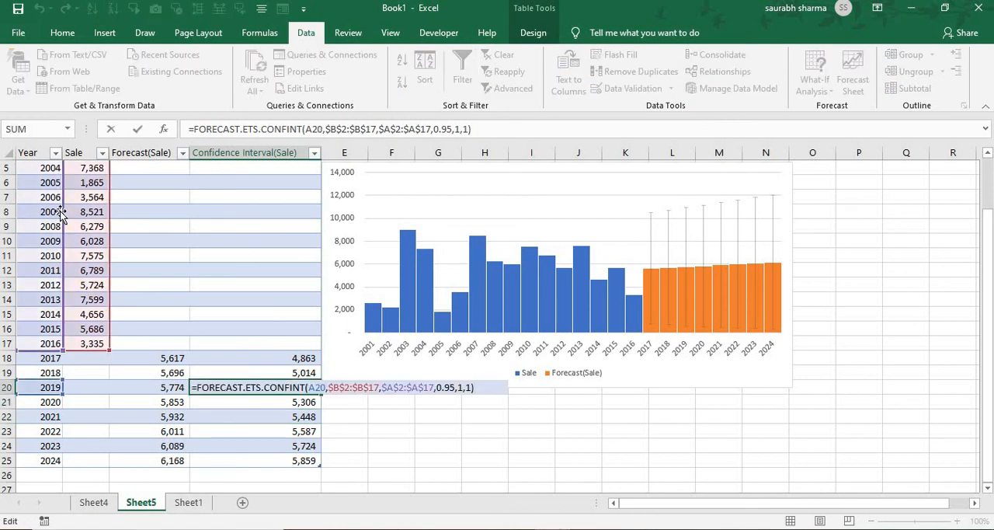
key(Escape)
key(Down)
key(Up)
key(Up)
key(Up)
key(Up)
key(Up)
key(Up)
key(Up)
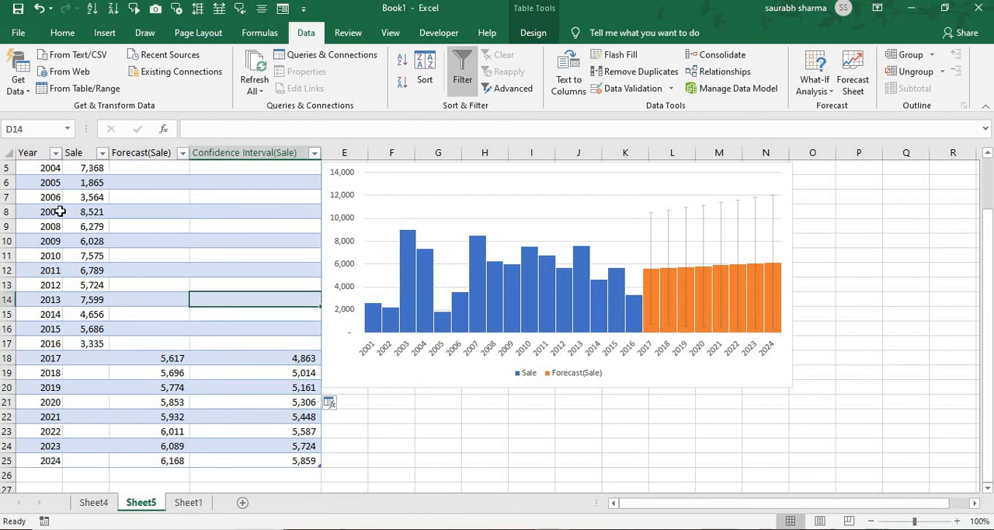
key(Up)
key(Up)
key(Up)
key(Up)
key(Up)
key(Up)
key(Up)
key(Up)
key(Up)
key(Up)
key(Up)
key(Up)
key(Up)
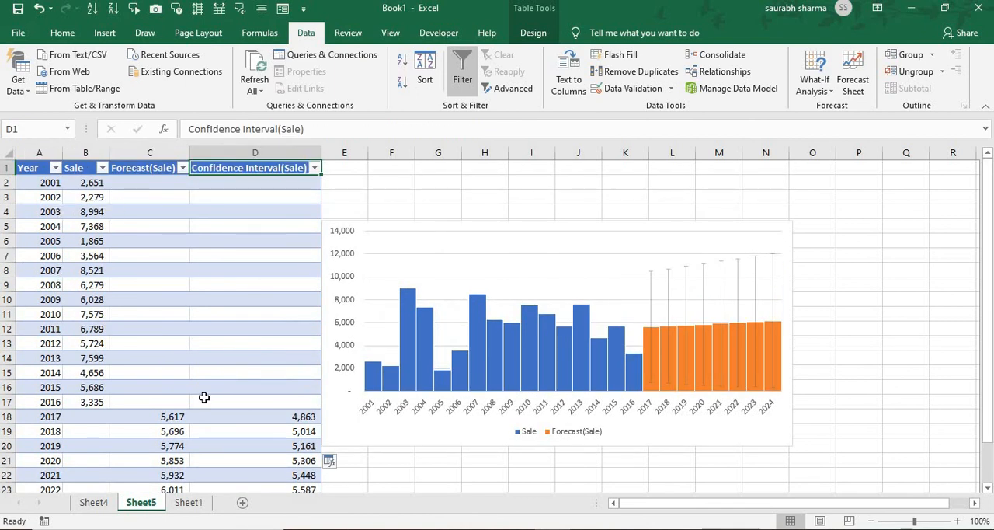
- Revisit the source data on Sheet1 and the forecast on Sheet5, and switch to the Forecast Sheet presentation slide
click(188, 503)
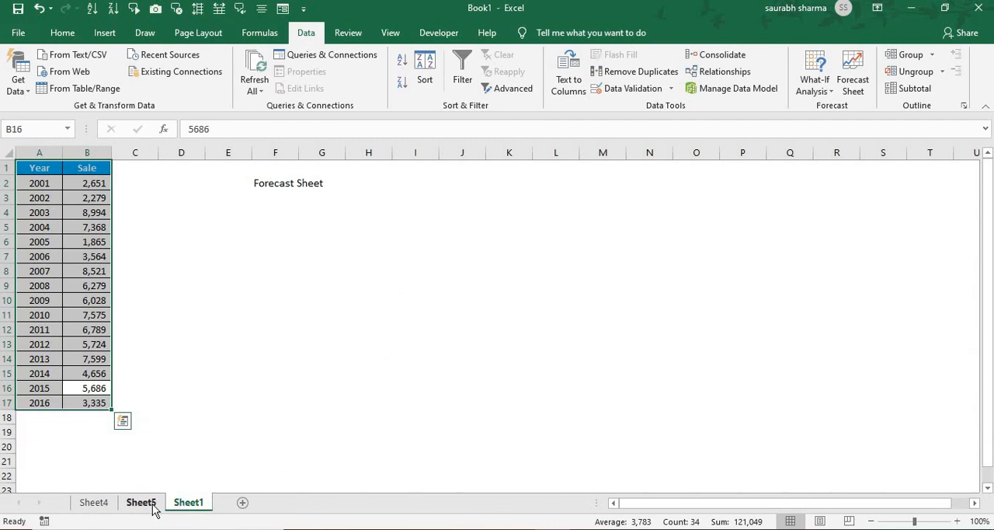
click(153, 505)
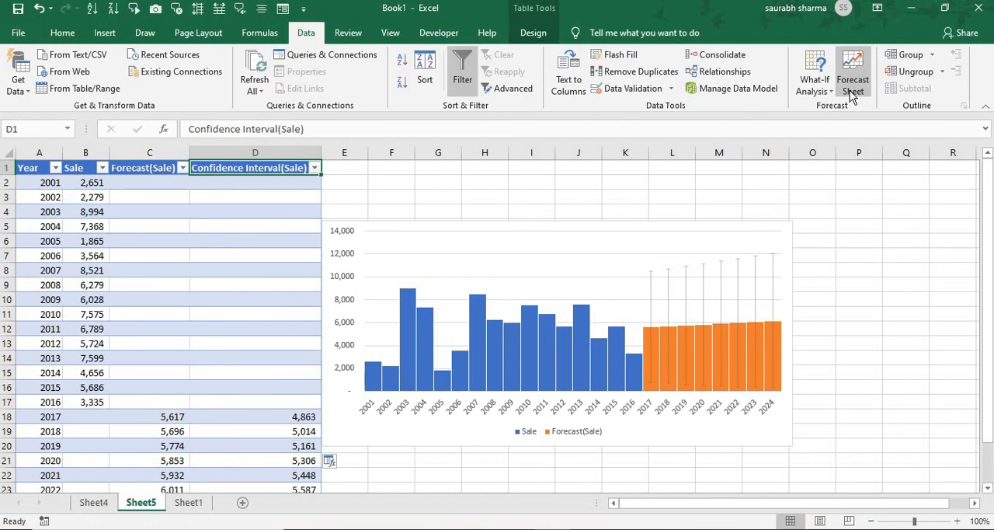
key(alt+Tab)
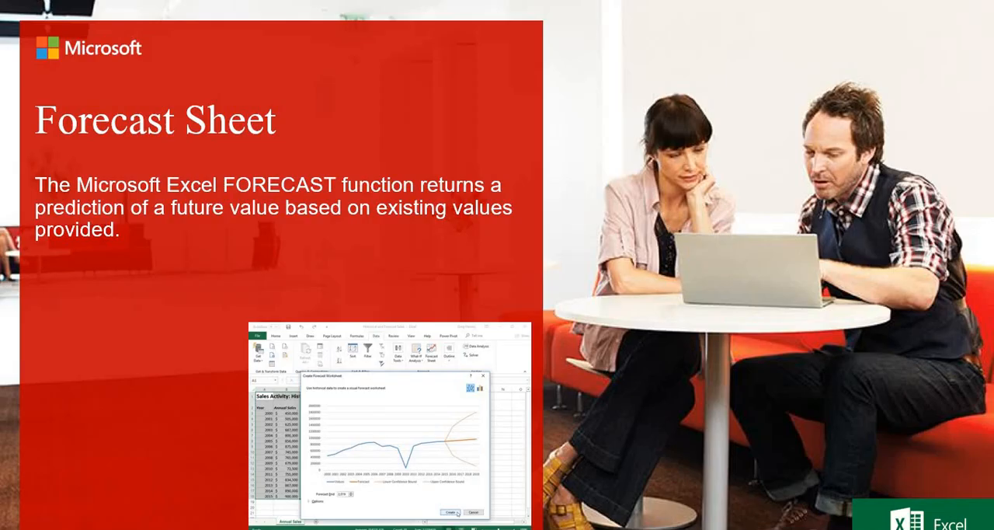